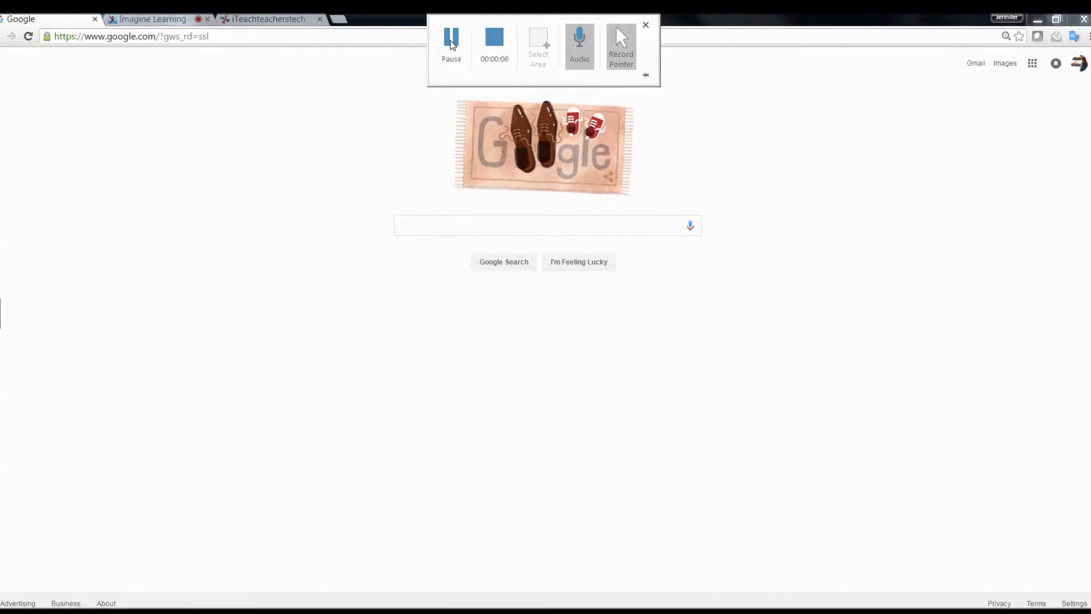
Step: Load my.imaginelearning.com in the address bar to reach the teacher login page
{"action": "left_click", "coordinate": [218, 38]}
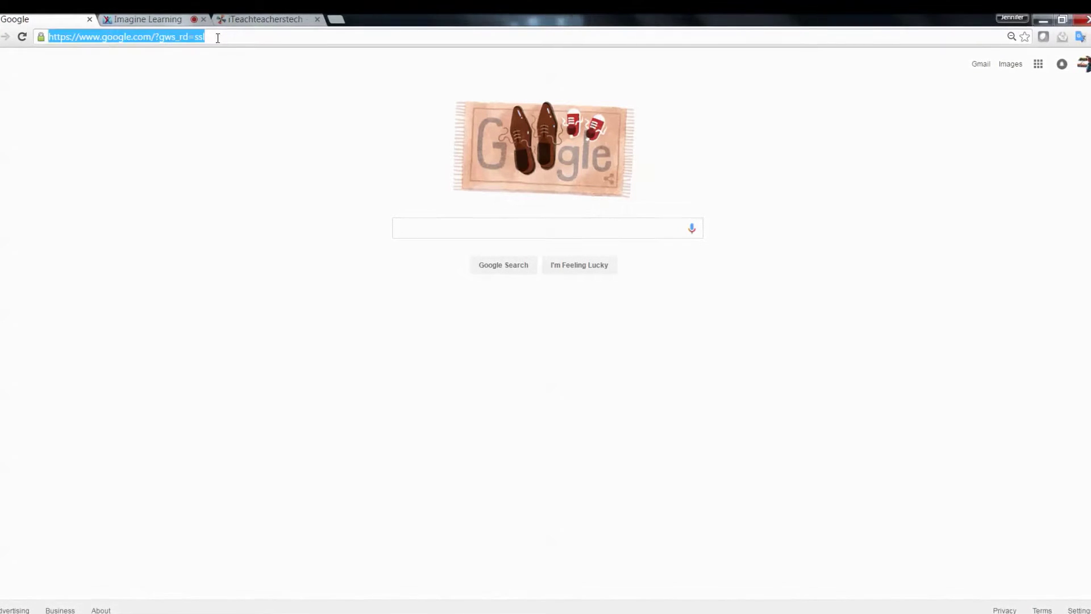
{"action": "type", "text": "my.imaginelearning.com"}
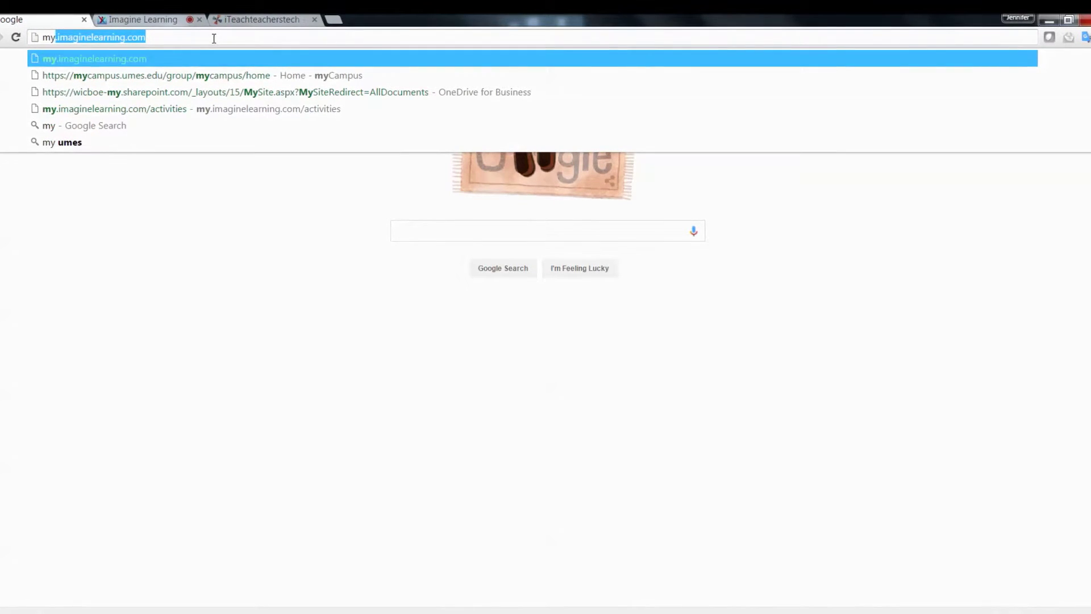
{"action": "key", "text": "Return"}
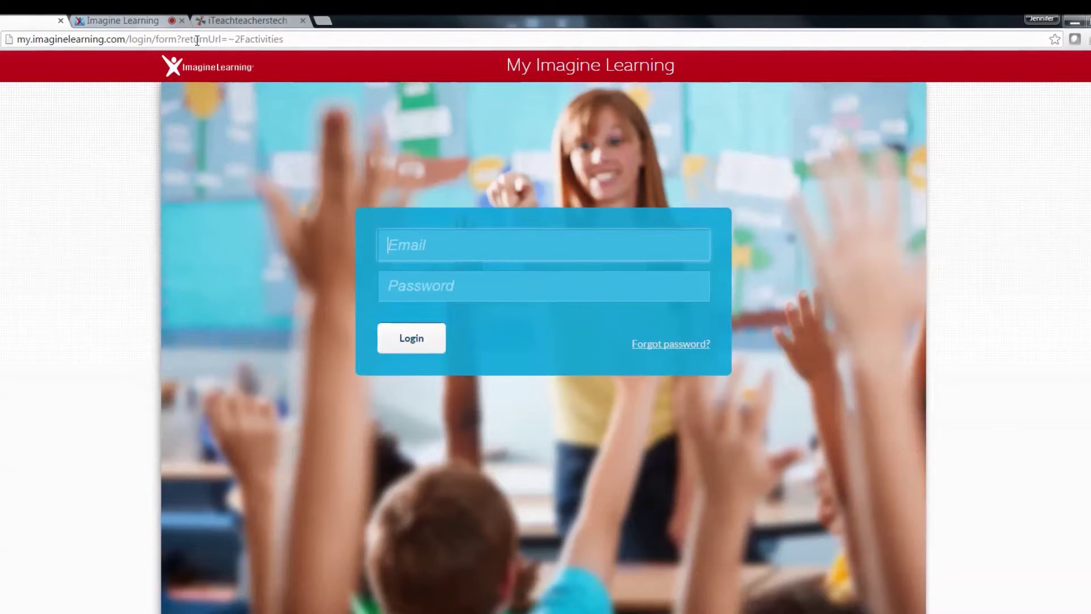
Step: Log in with the teacher's e-mail from autocomplete and the account password
{"action": "type", "text": "bho"}
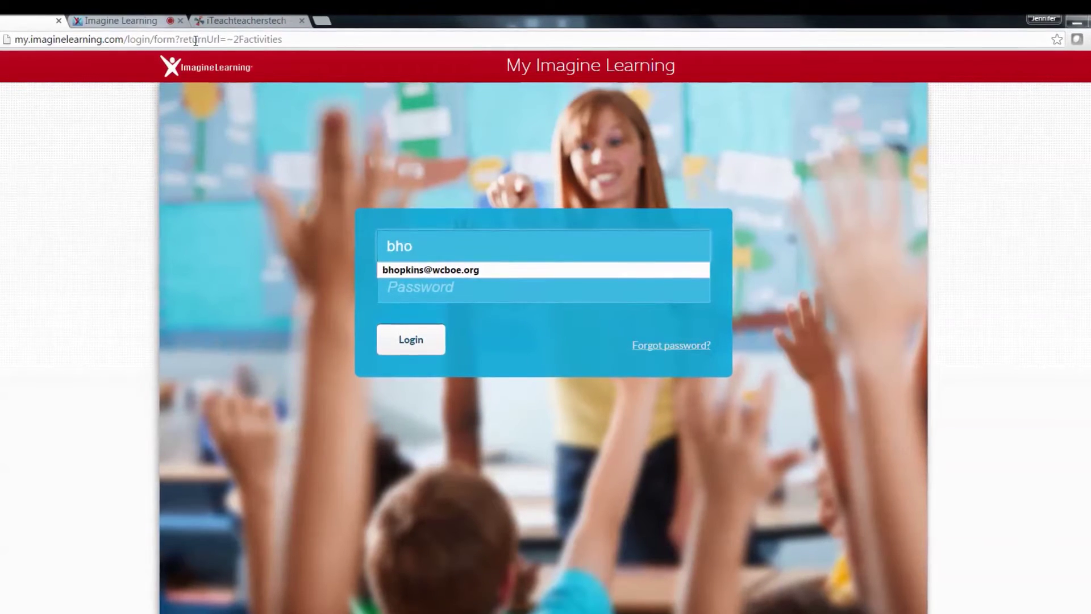
{"action": "key", "text": "Down"}
{"action": "key", "text": "Tab"}
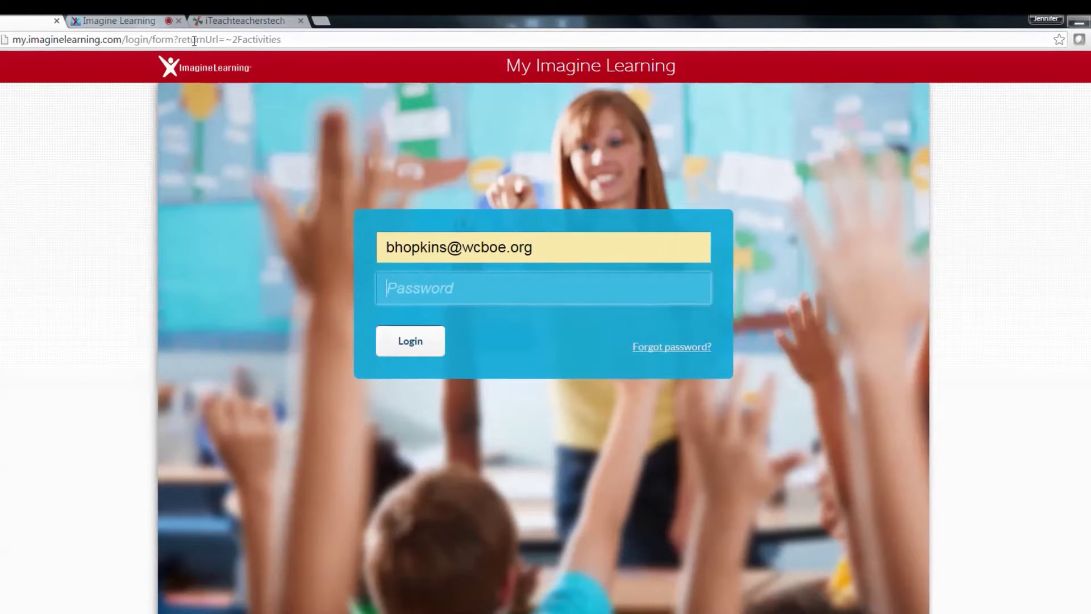
{"action": "type", "text": "p"}
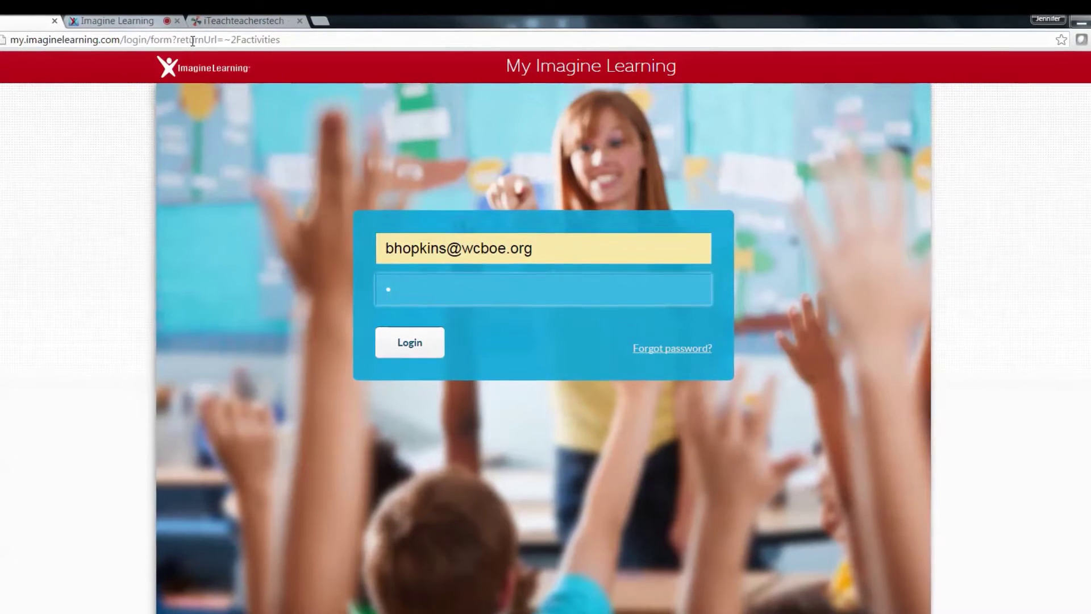
{"action": "type", "text": "*******"}
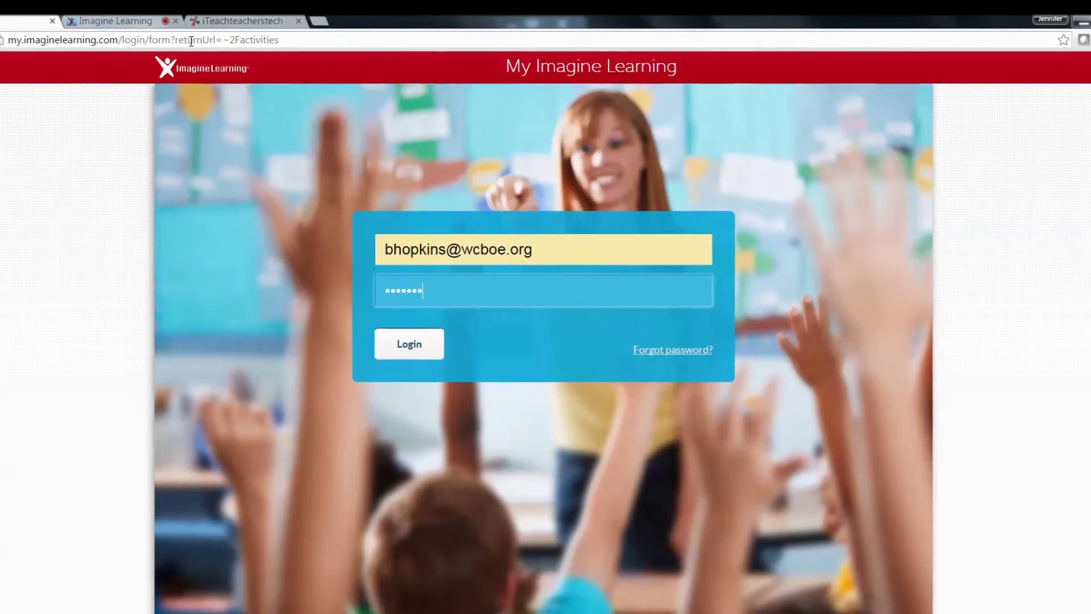
{"action": "key", "text": "Return"}
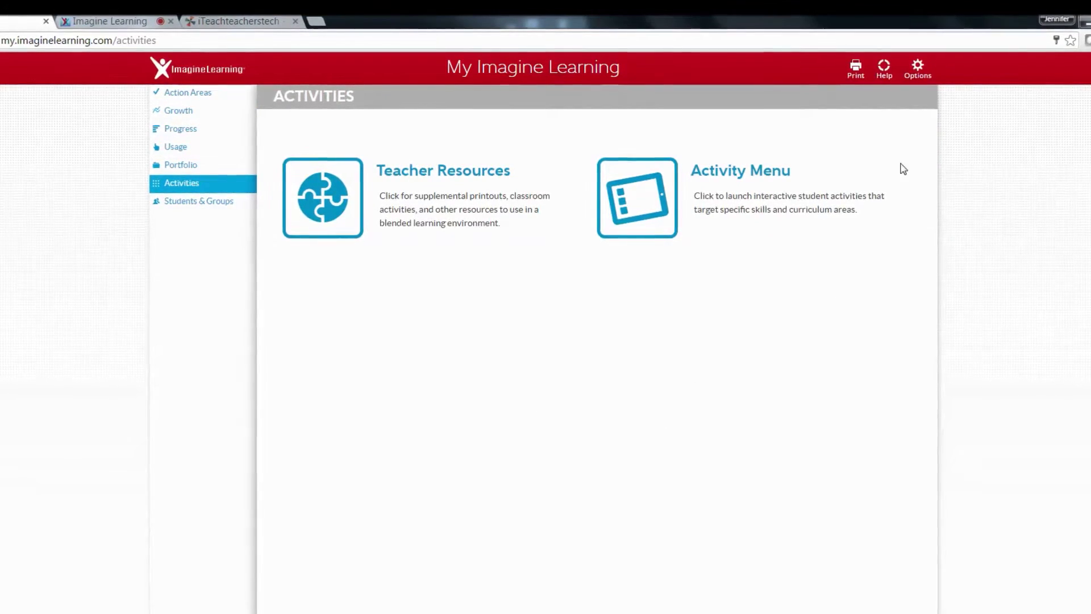
Step: Open Change Password from the account Options menu and click into the current-password field
{"action": "left_click", "coordinate": [928, 74]}
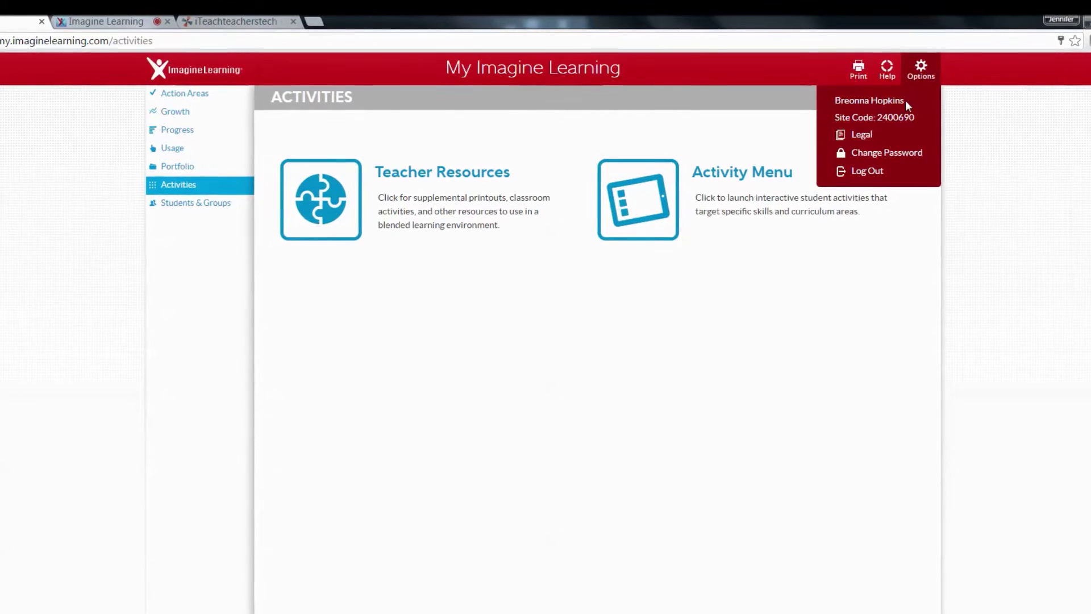
{"action": "left_click", "coordinate": [915, 159]}
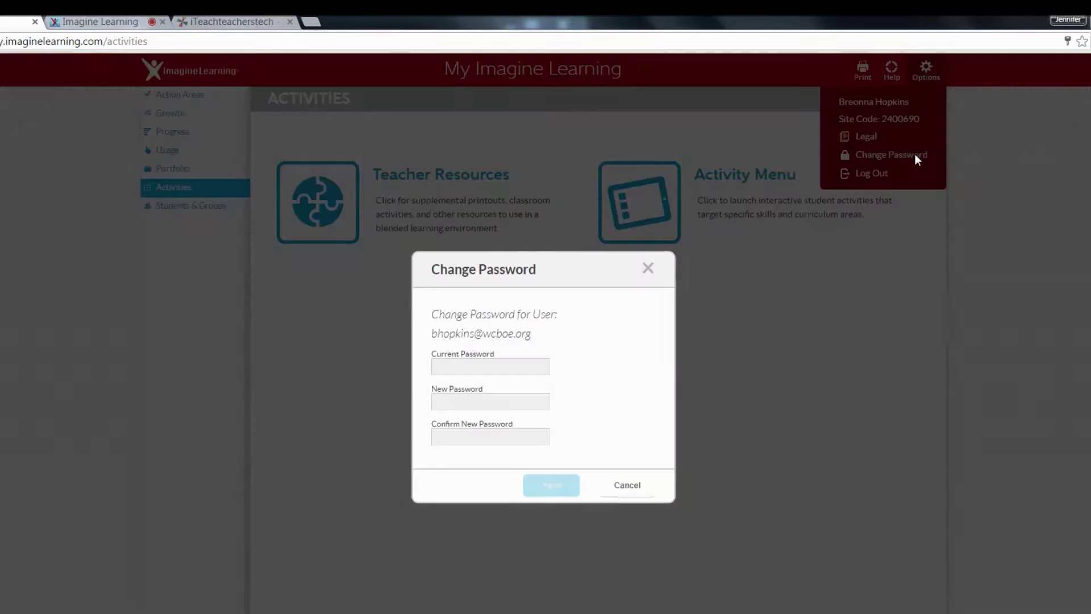
{"action": "left_click", "coordinate": [501, 367]}
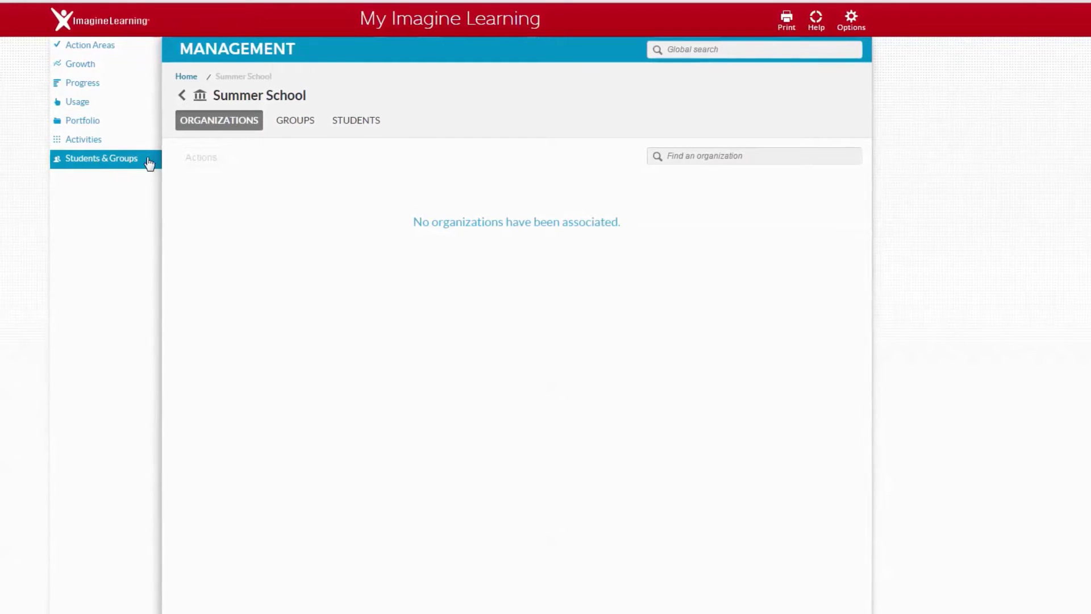
Step: Return to the Students & Groups home table of organizations
{"action": "left_click", "coordinate": [102, 161]}
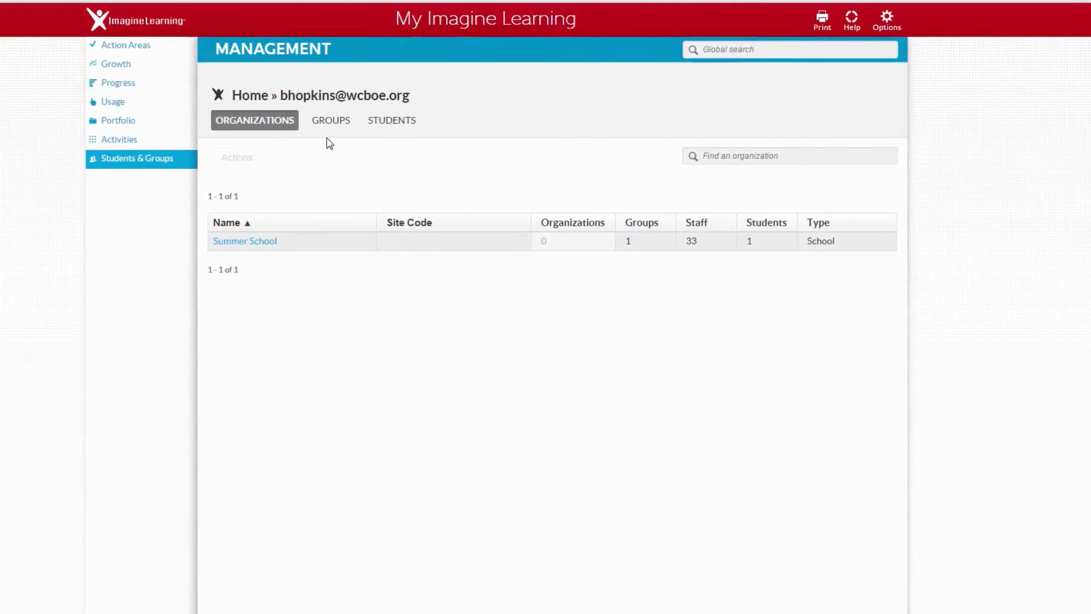
Step: Under the Students tab, choose Add, then Create new student, and click into First Name
{"action": "left_click", "coordinate": [406, 130]}
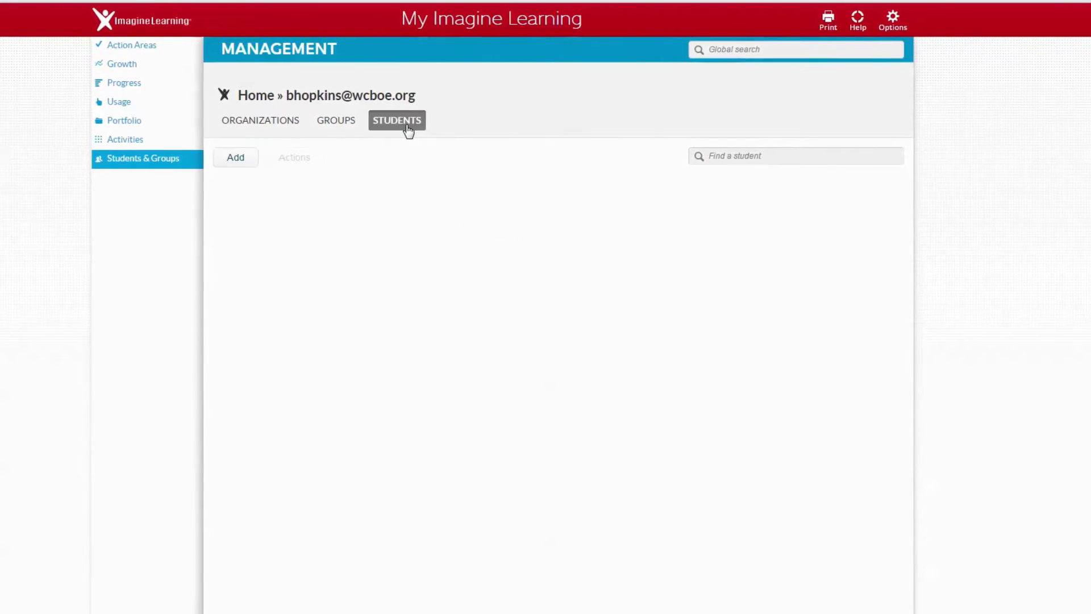
{"action": "left_click", "coordinate": [239, 158]}
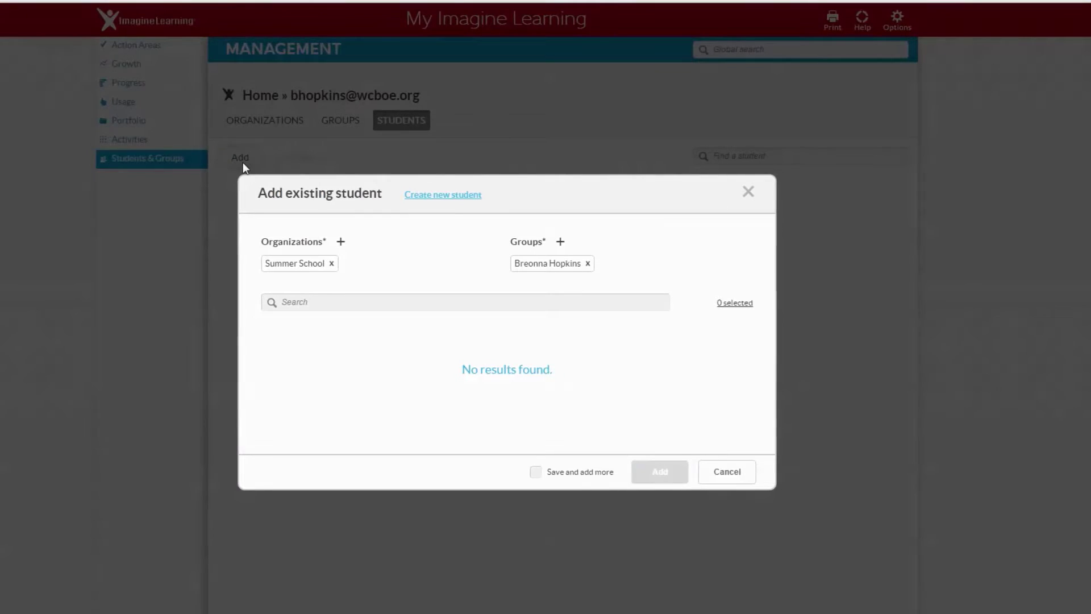
{"action": "left_click", "coordinate": [314, 304]}
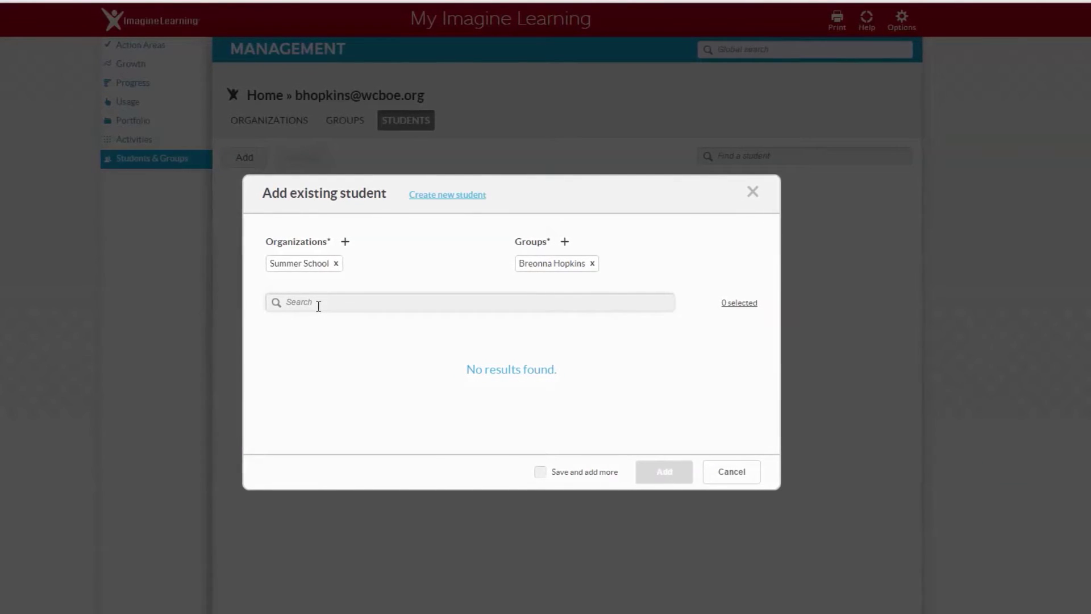
{"action": "left_click", "coordinate": [452, 199]}
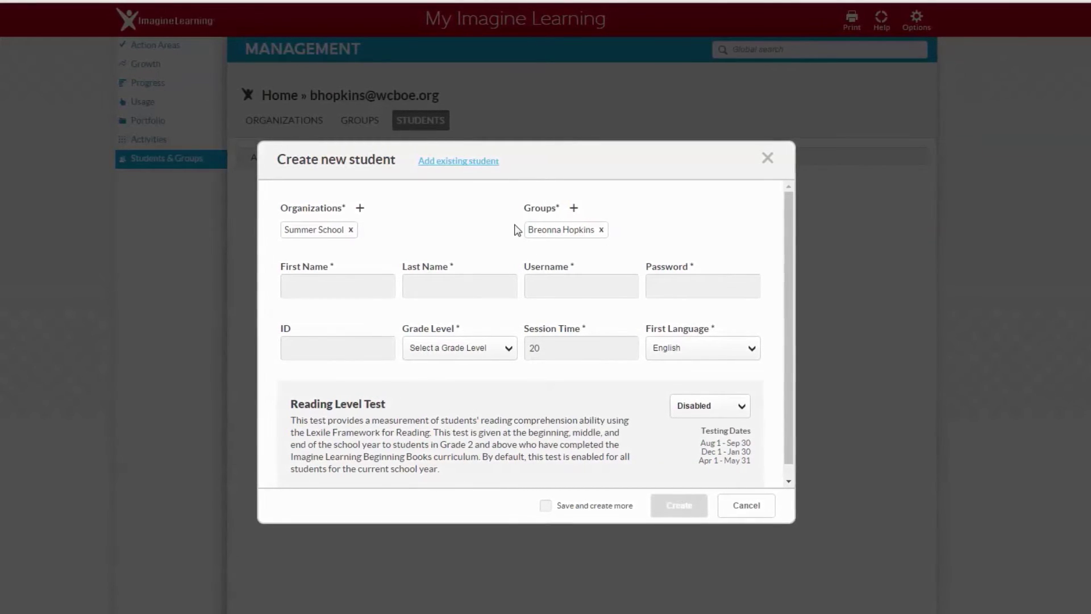
{"action": "left_click", "coordinate": [353, 284]}
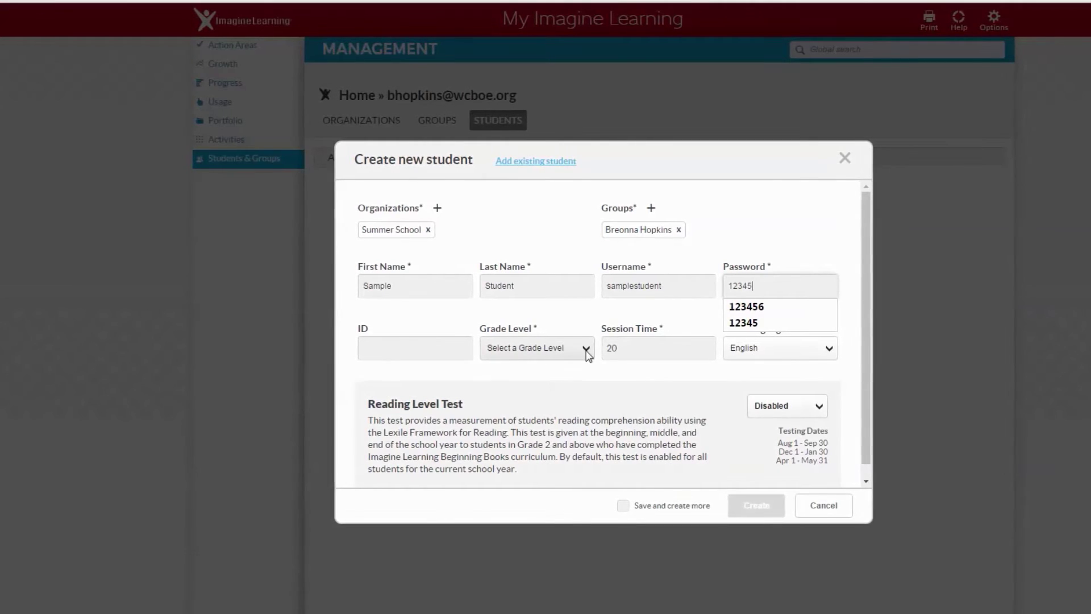
Step: Set the grade level to Grade 7 and create the sample student record
{"action": "left_click", "coordinate": [587, 349]}
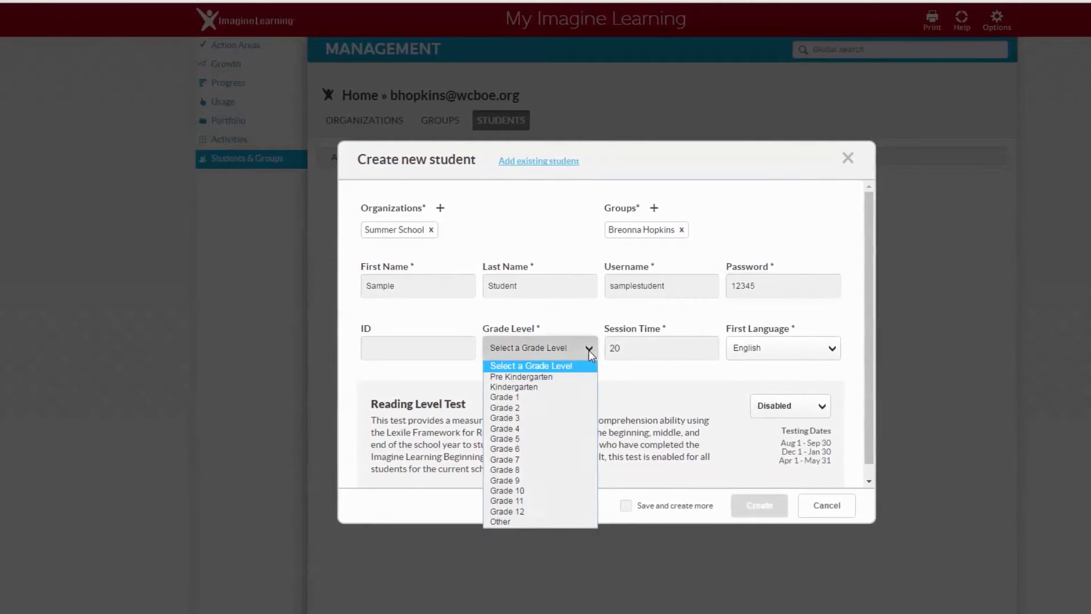
{"action": "left_click", "coordinate": [521, 460]}
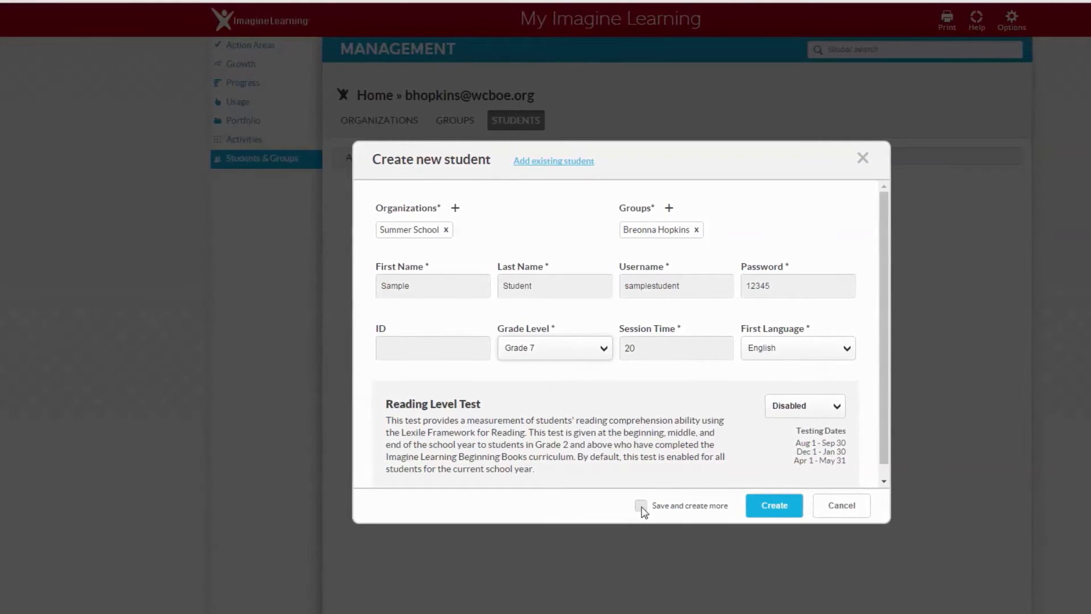
{"action": "left_click", "coordinate": [777, 507]}
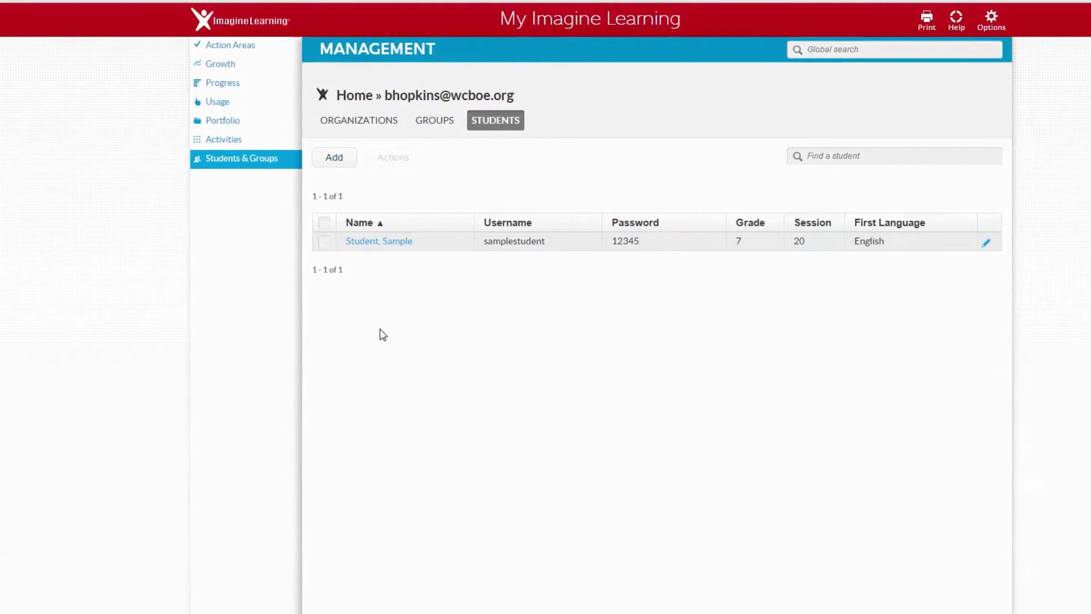
Step: Select all students and choose Print Login Cards from the Actions menu
{"action": "left_click", "coordinate": [320, 225]}
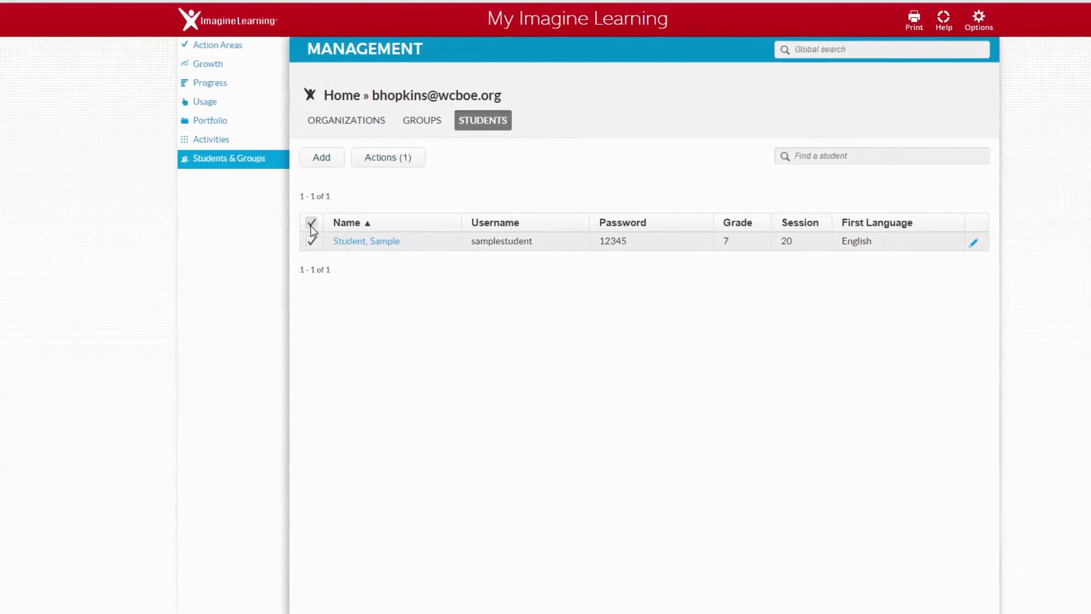
{"action": "left_click", "coordinate": [391, 161]}
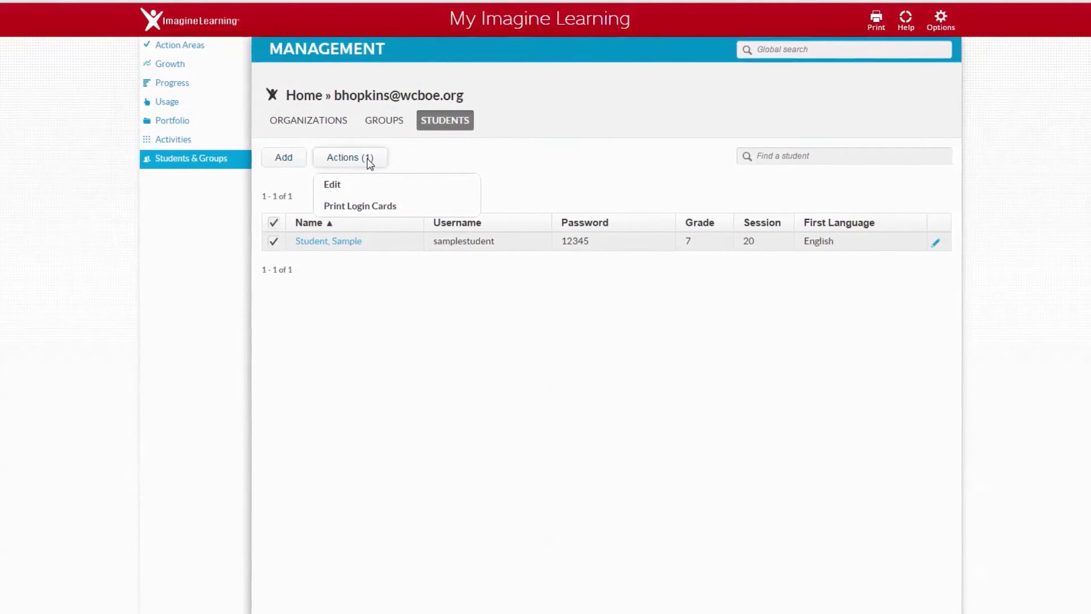
{"action": "left_click", "coordinate": [397, 205]}
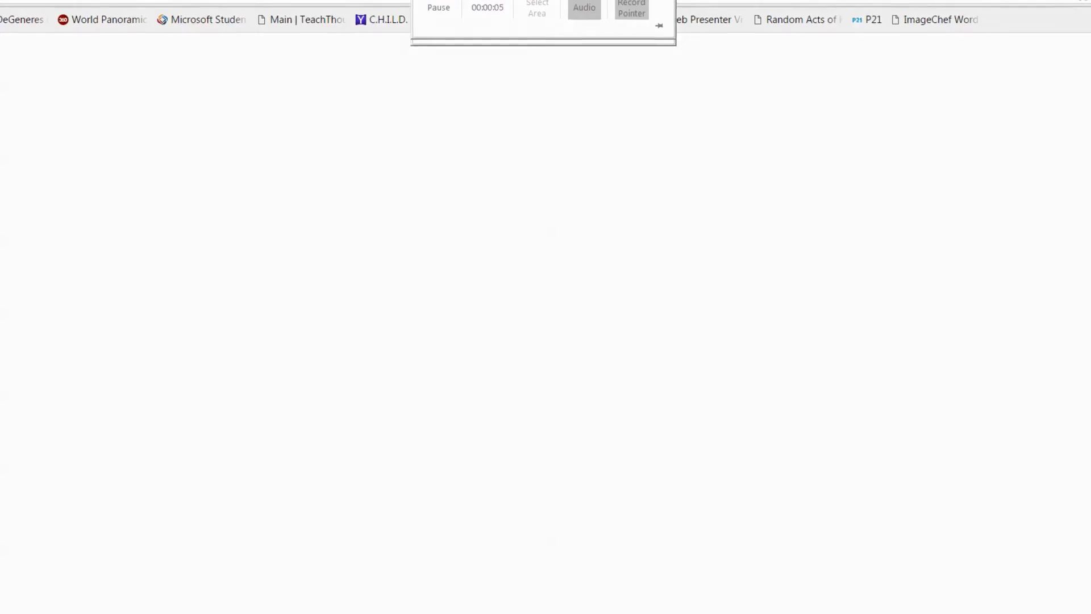
Step: Go to go.imaginelearning.com to reach the student login page
{"action": "type", "text": "go.imaginelearning.com"}
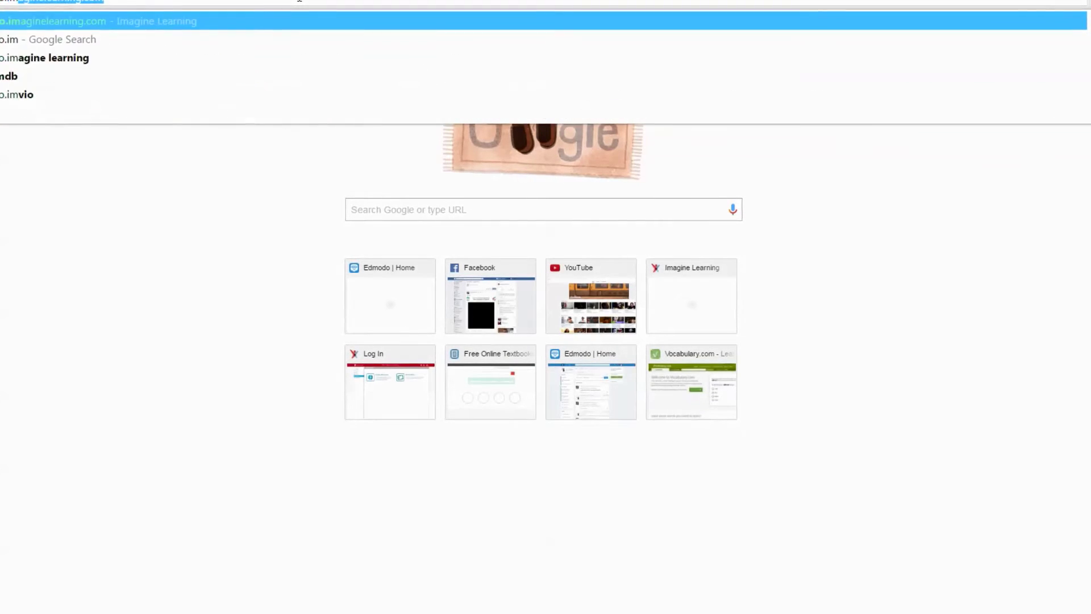
{"action": "key", "text": "Return"}
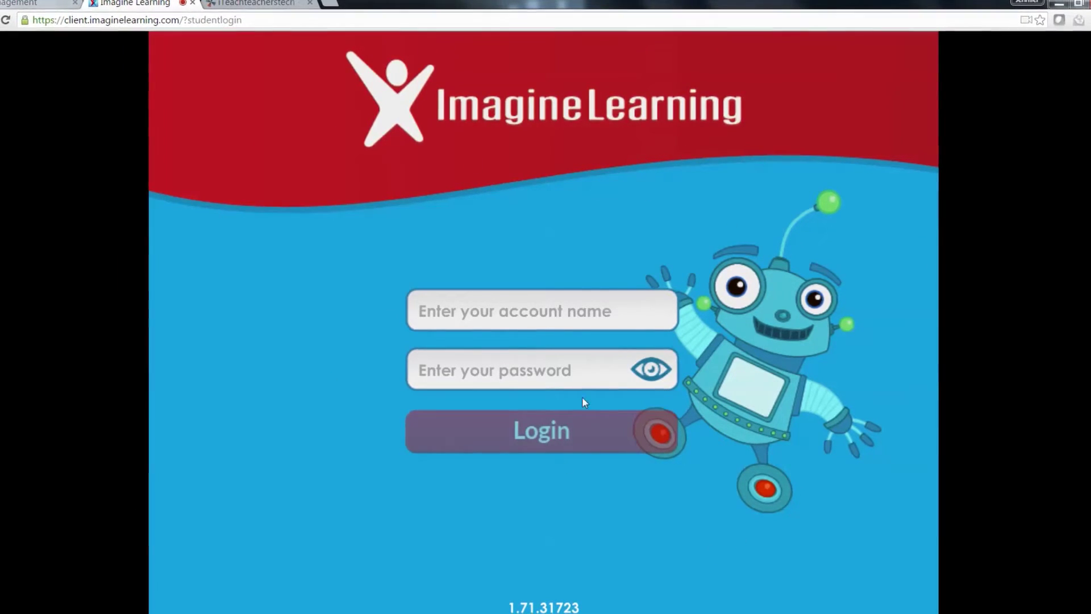
Step: Enter the student's account name and password, log in, and retry after the incorrect-login error
{"action": "left_click", "coordinate": [509, 311]}
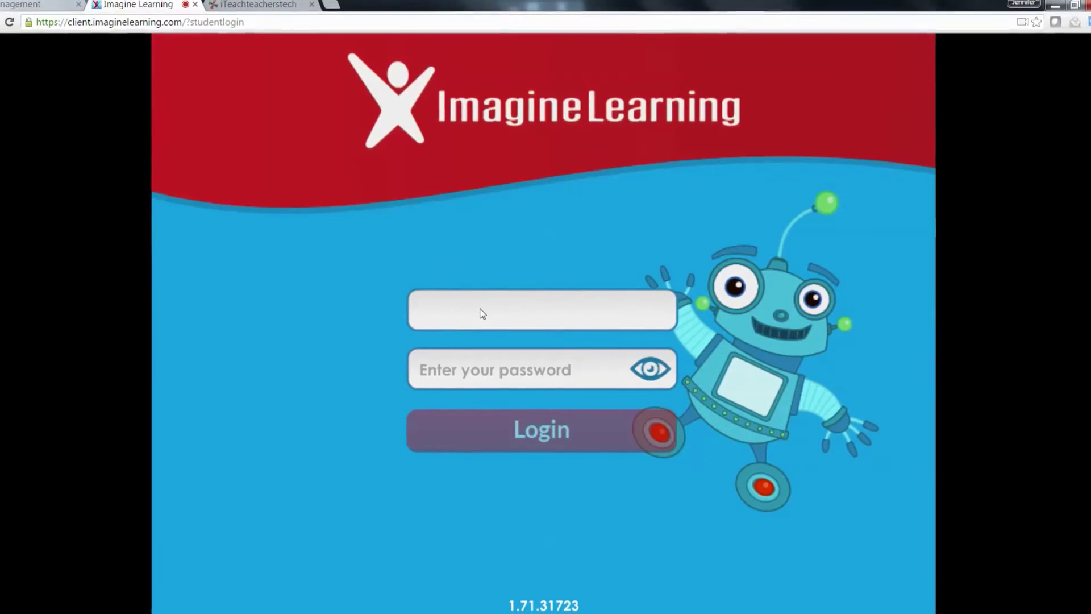
{"action": "type", "text": "breo"}
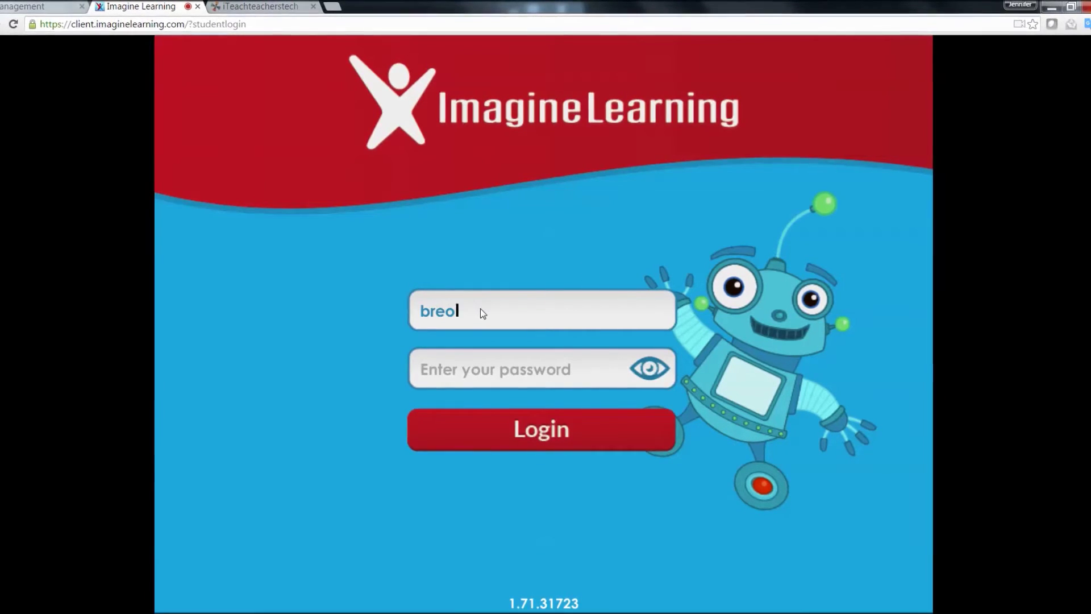
{"action": "type", "text": "nna"}
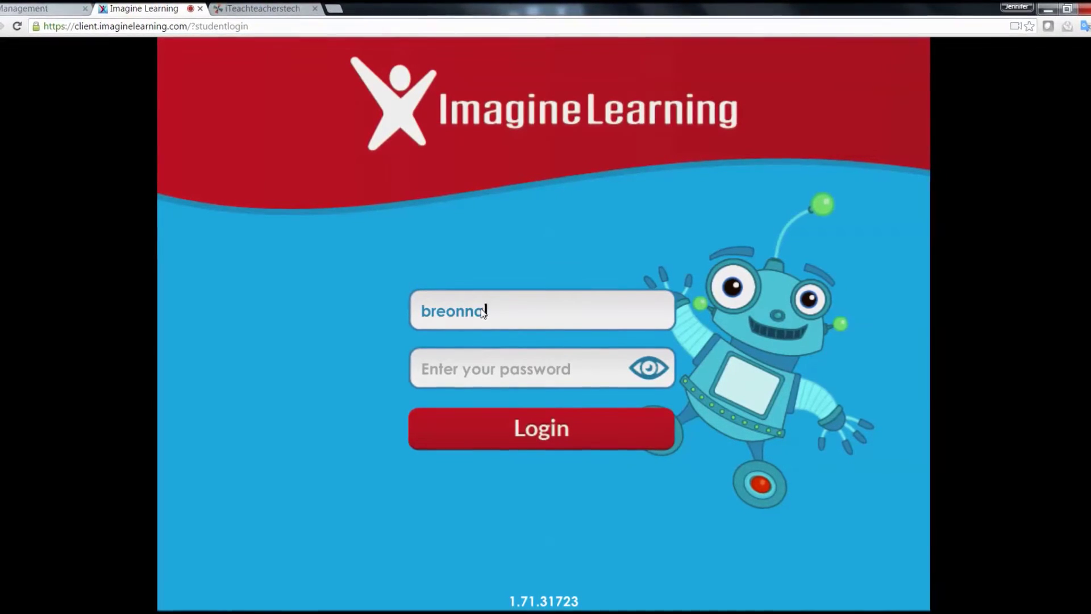
{"action": "type", "text": "123"}
{"action": "key", "text": "Tab"}
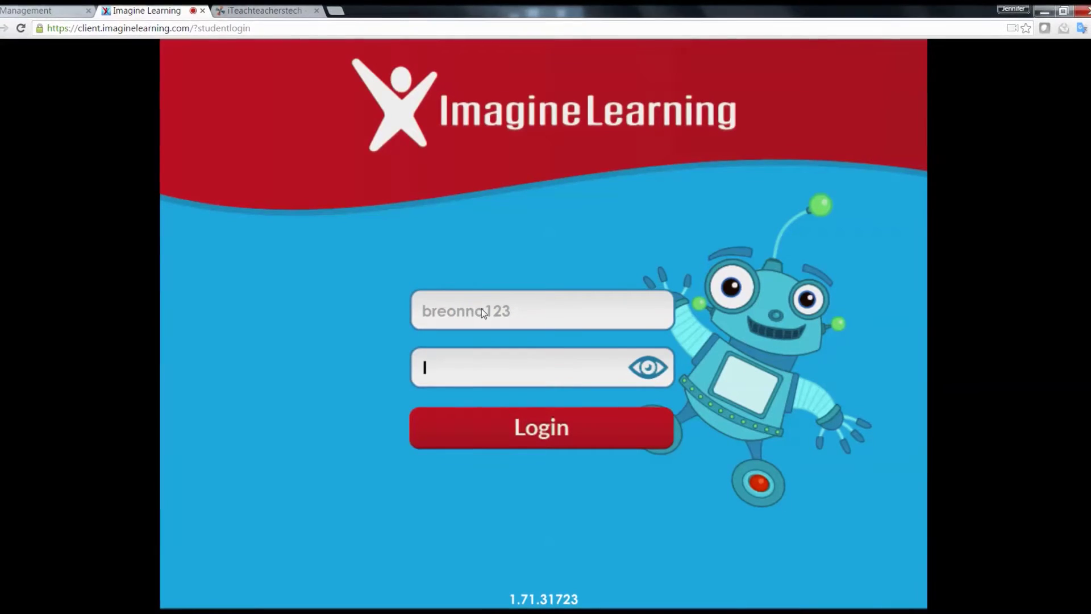
{"action": "type", "text": "****"}
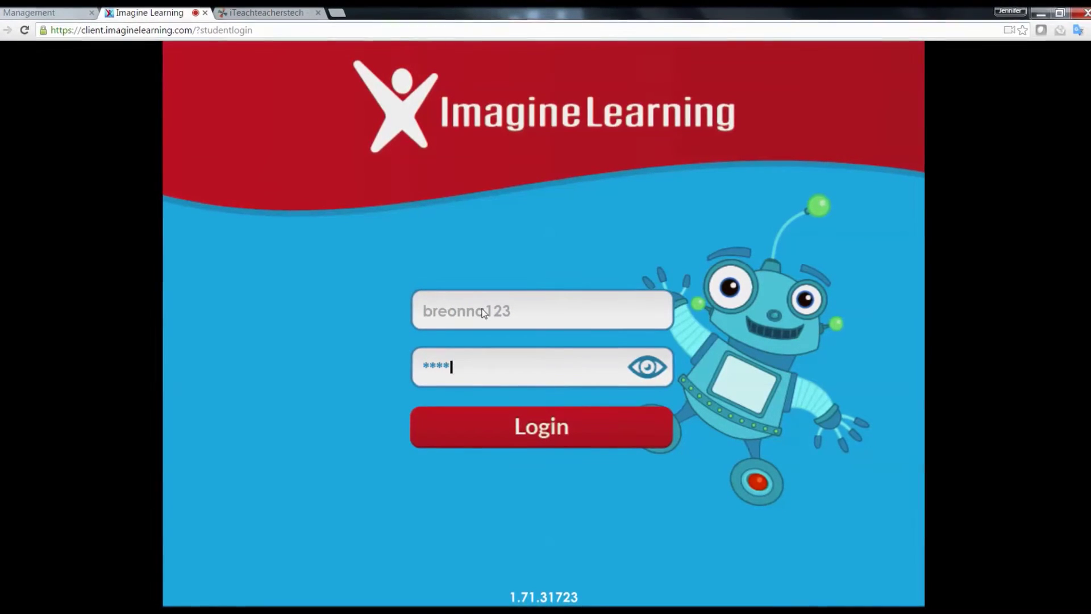
{"action": "left_click", "coordinate": [508, 429]}
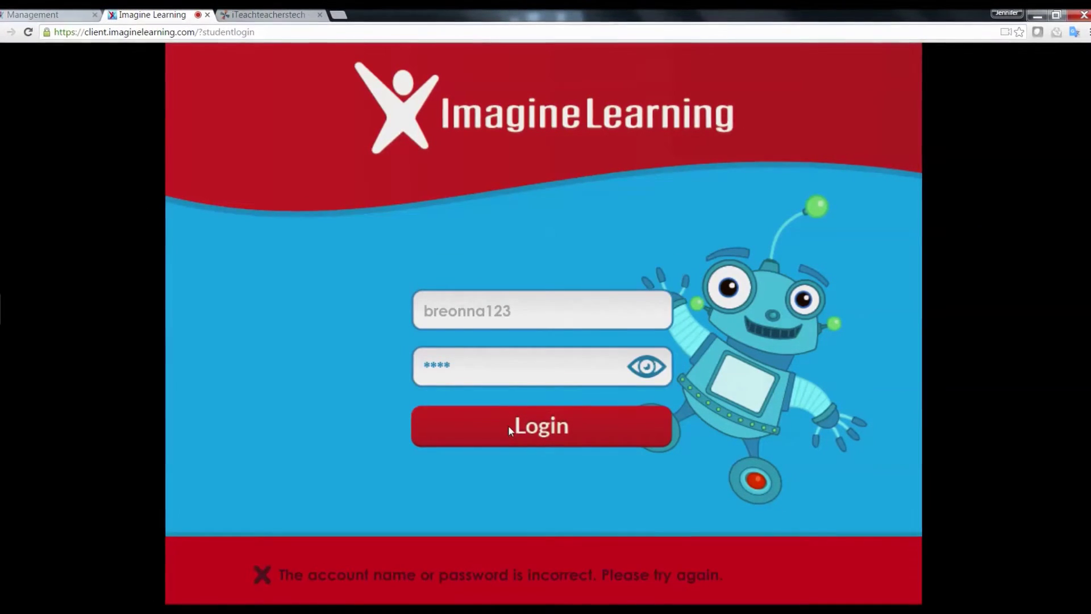
{"action": "left_click", "coordinate": [500, 366]}
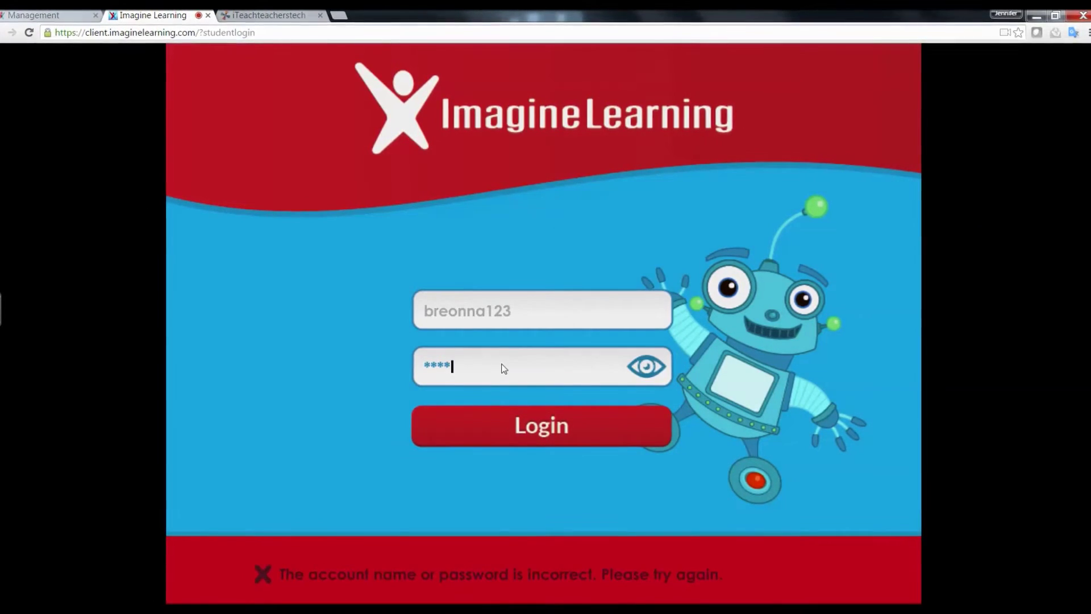
{"action": "left_click", "coordinate": [479, 431]}
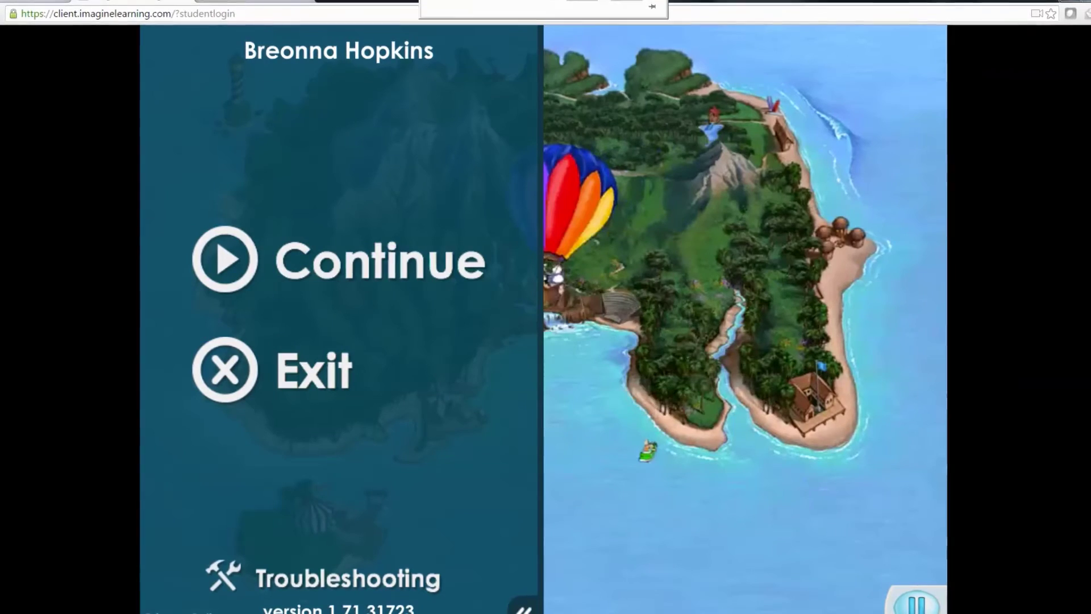
Step: Switch back to the iTeachteacherstech wiki's Imagine Learning page
{"action": "left_click", "coordinate": [246, 2]}
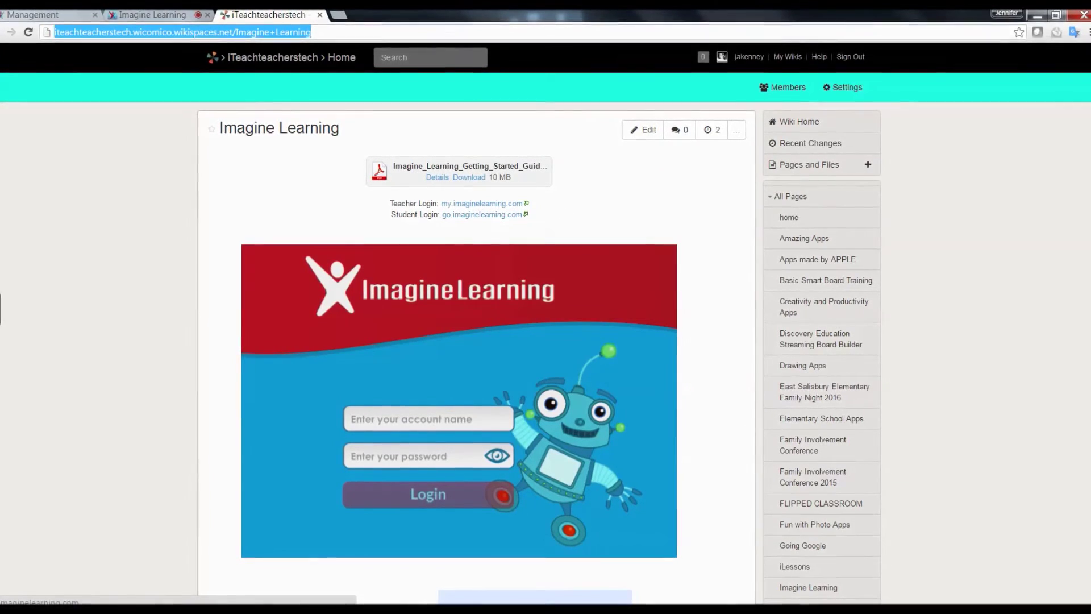
Step: Scroll down the Imagine Learning wiki page to review its login links and login form
{"action": "scroll", "coordinate": [477, 353], "scroll_direction": "down", "scroll_amount": 3}
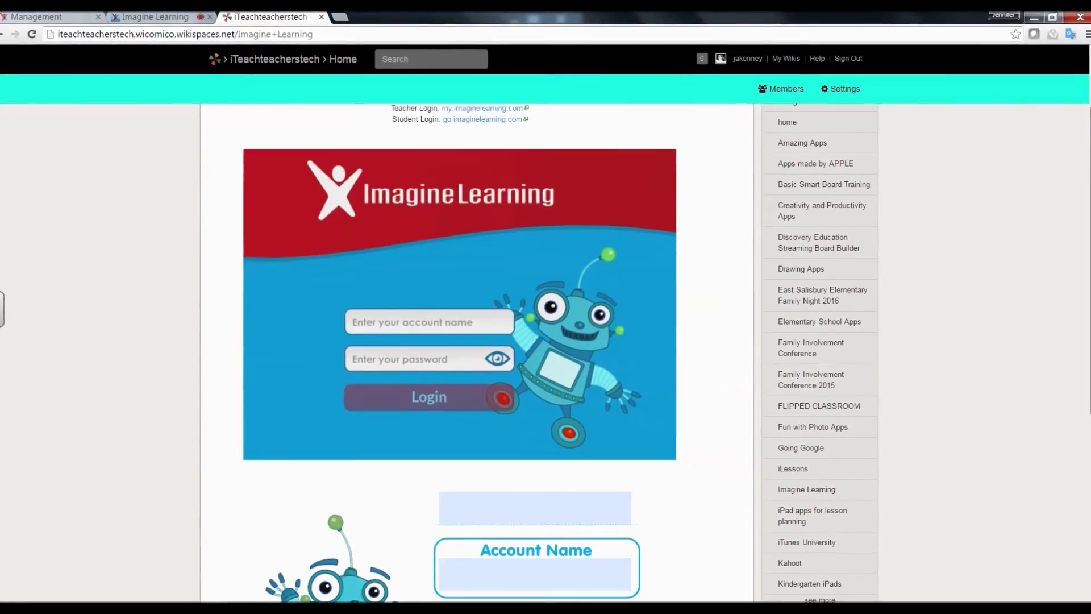
{"action": "scroll", "coordinate": [558, 510], "scroll_direction": "down", "scroll_amount": 5}
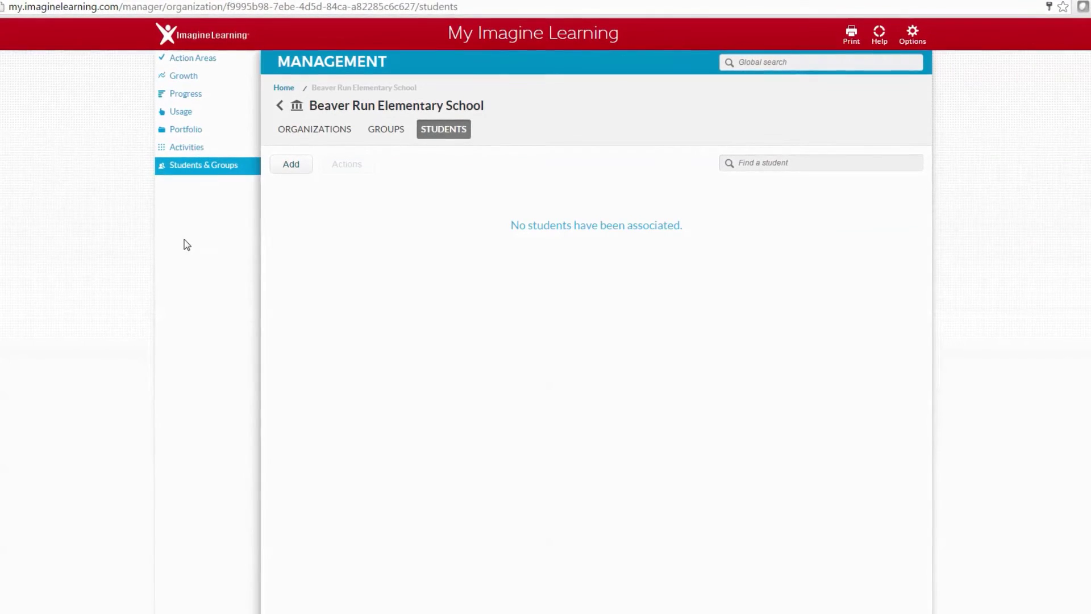
Step: Go to Activities and browse the Teacher Resources literacy and language catalogue, starting a resource search
{"action": "left_click", "coordinate": [194, 150]}
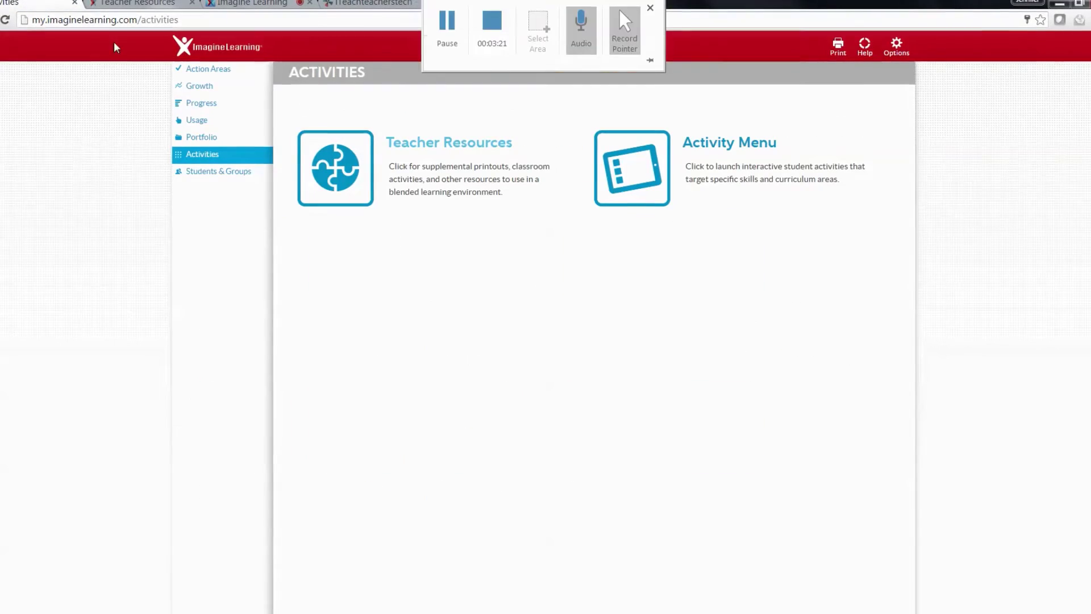
{"action": "left_click", "coordinate": [134, 3]}
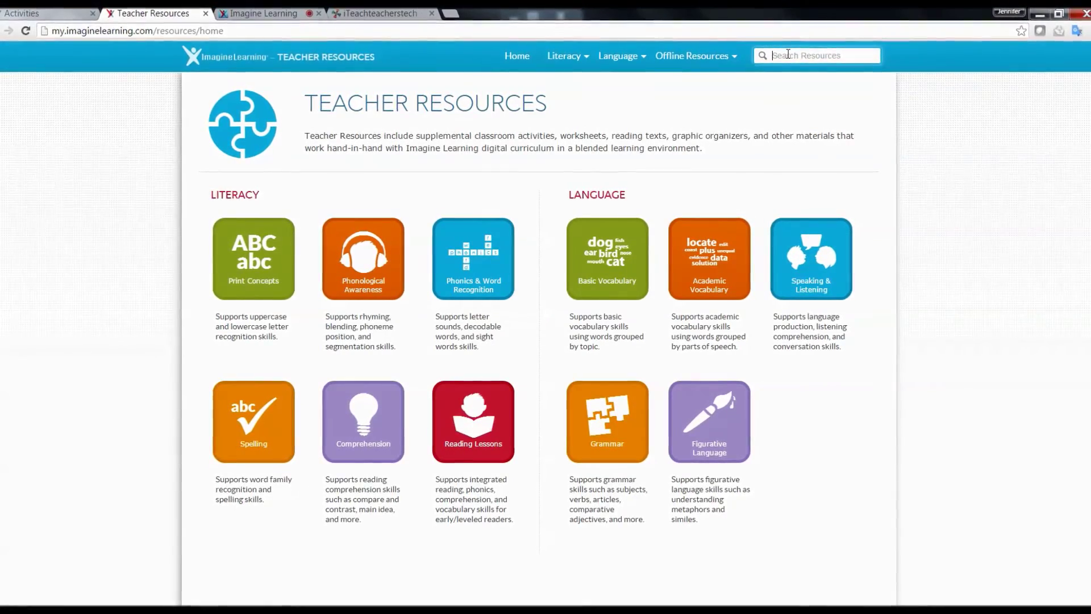
{"action": "left_click", "coordinate": [788, 54]}
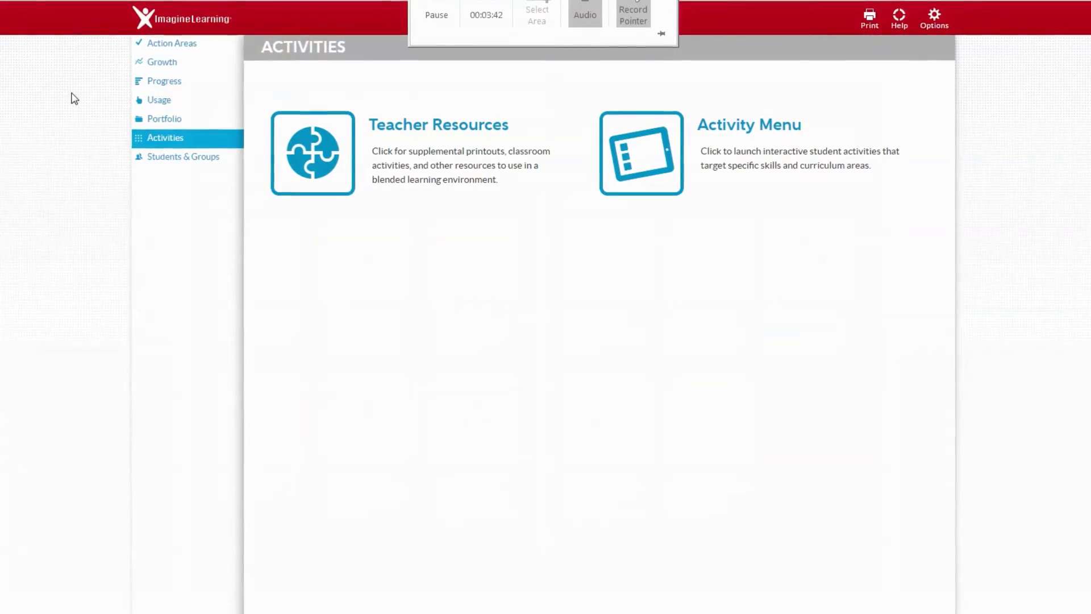
Step: View the Student Portfolio, then the Usage report showing 0 / 100 minutes this week
{"action": "left_click", "coordinate": [176, 120]}
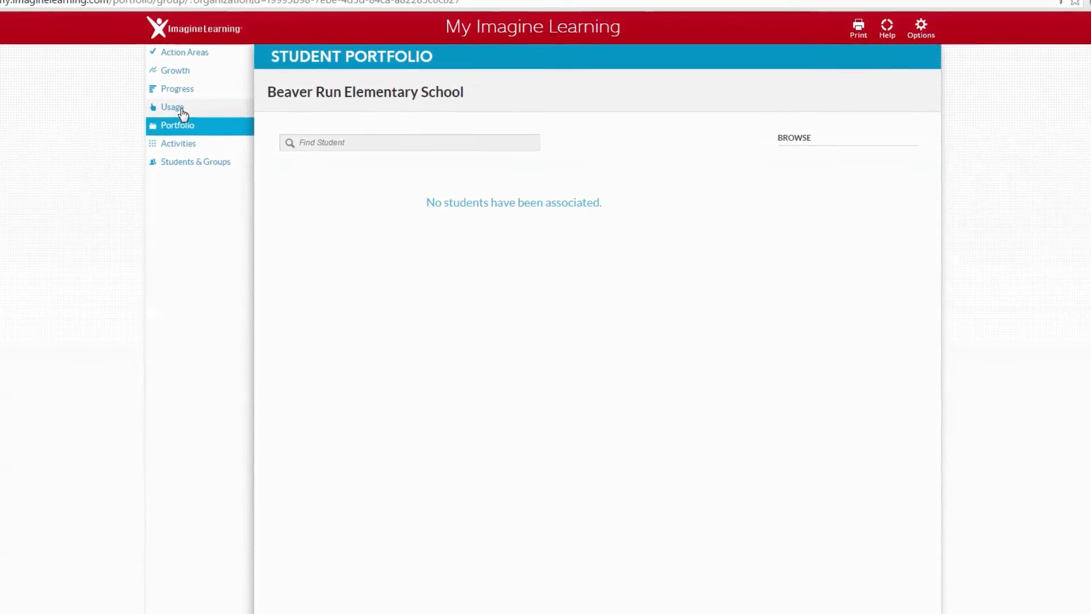
{"action": "left_click", "coordinate": [181, 109]}
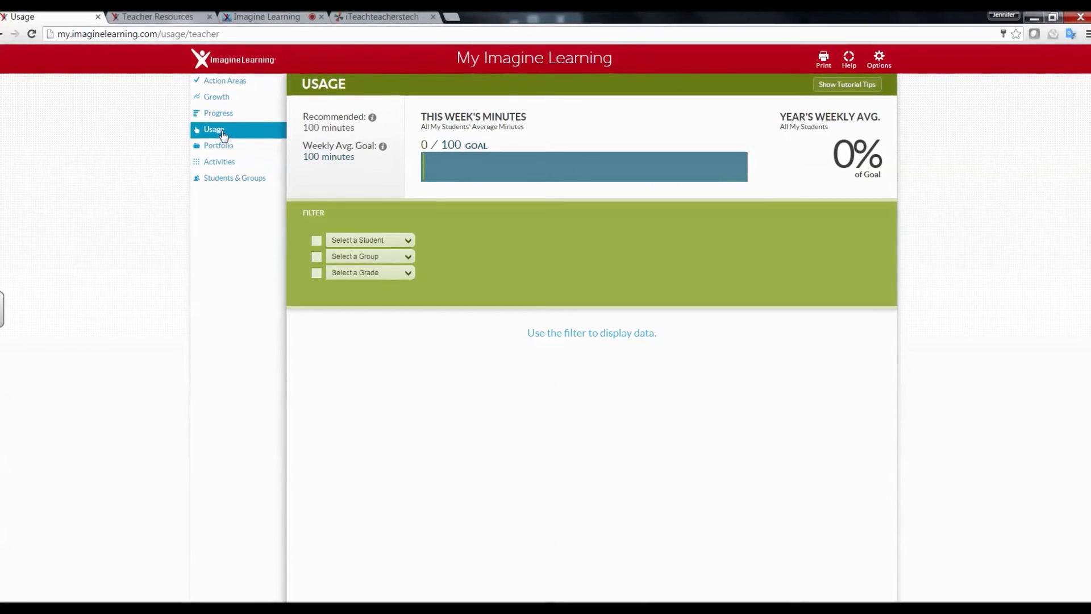
Step: Look through the Progress Overview, Student and Growth views, then go to Teacher's Action Areas
{"action": "left_click", "coordinate": [229, 115]}
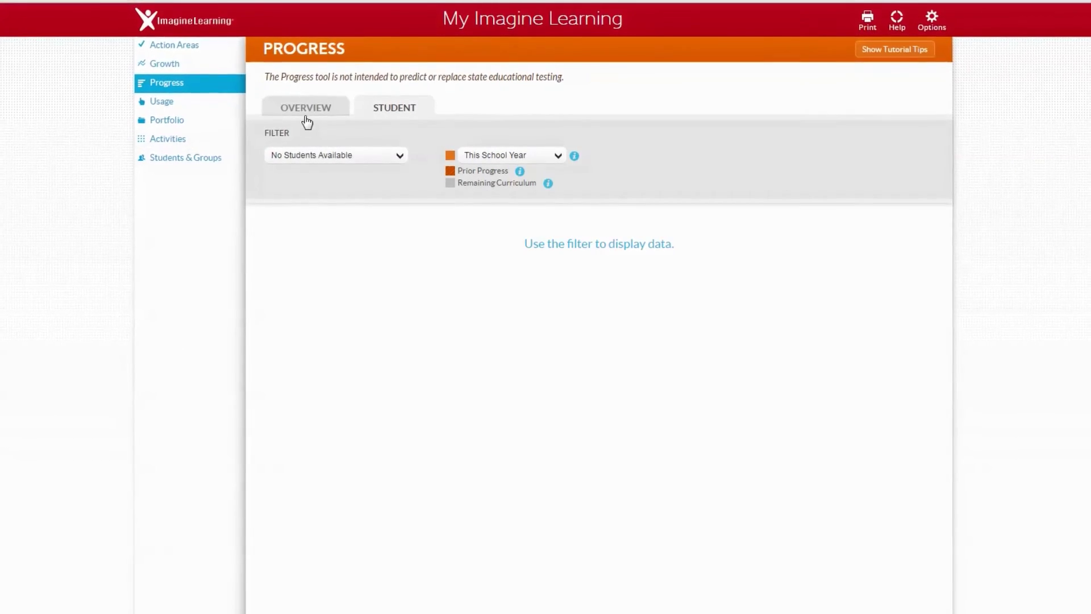
{"action": "left_click", "coordinate": [319, 113]}
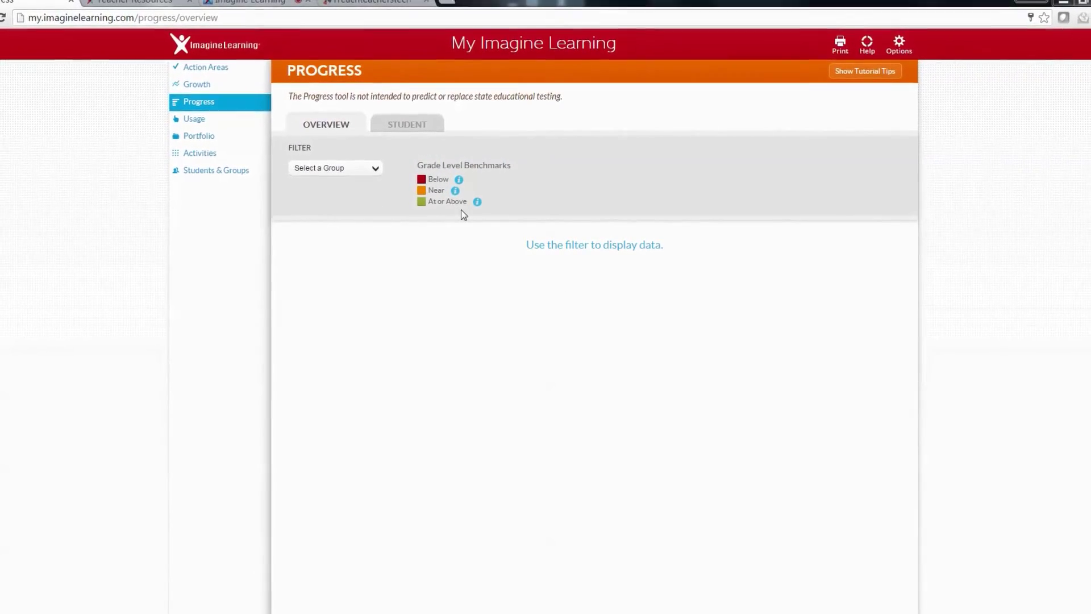
{"action": "left_click", "coordinate": [415, 125]}
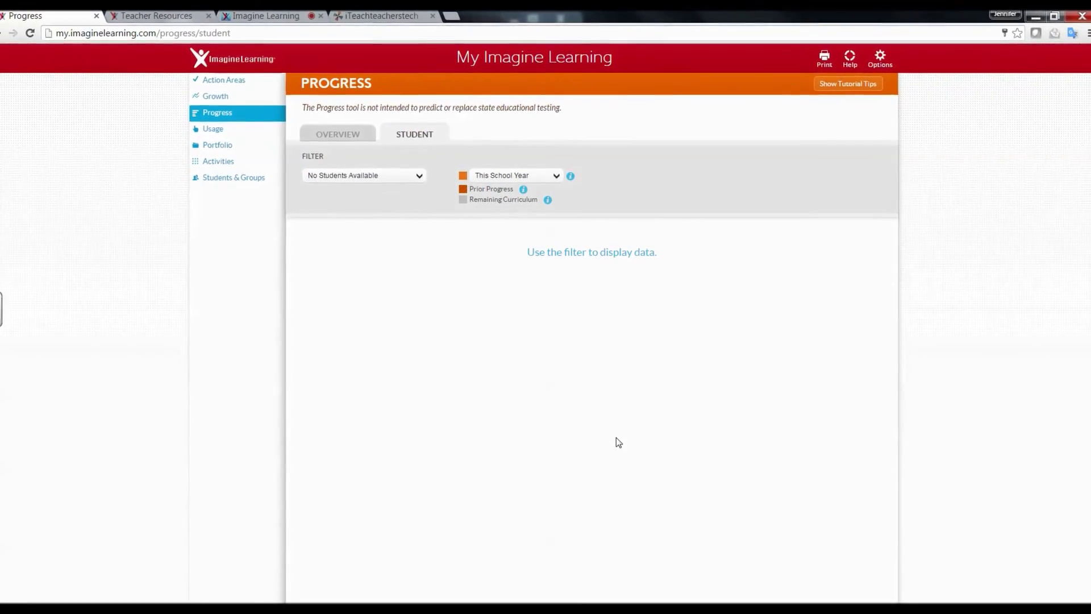
{"action": "left_click", "coordinate": [230, 106]}
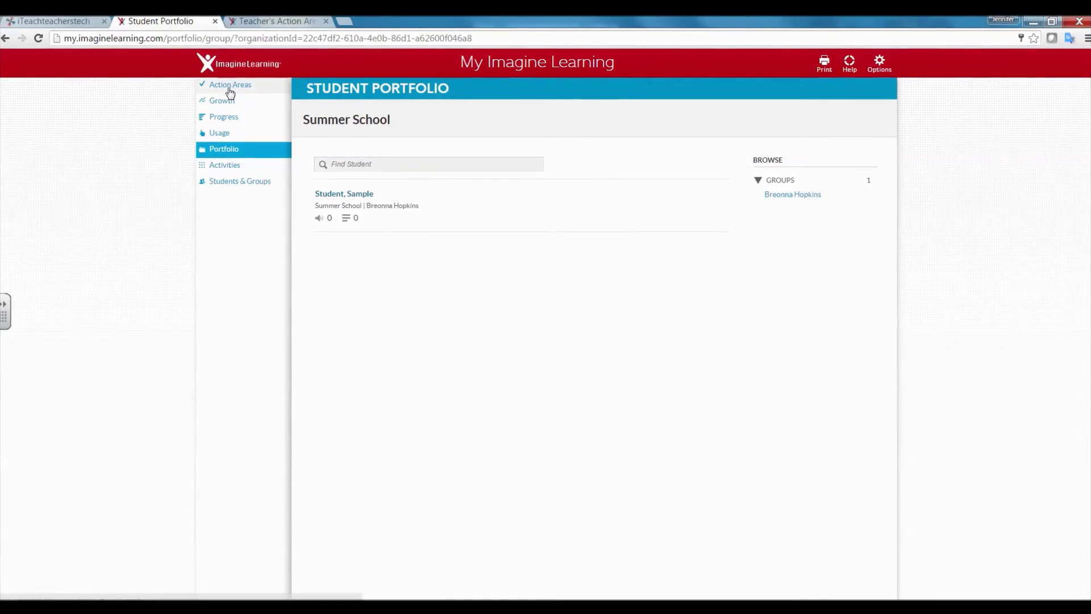
{"action": "left_click", "coordinate": [278, 22]}
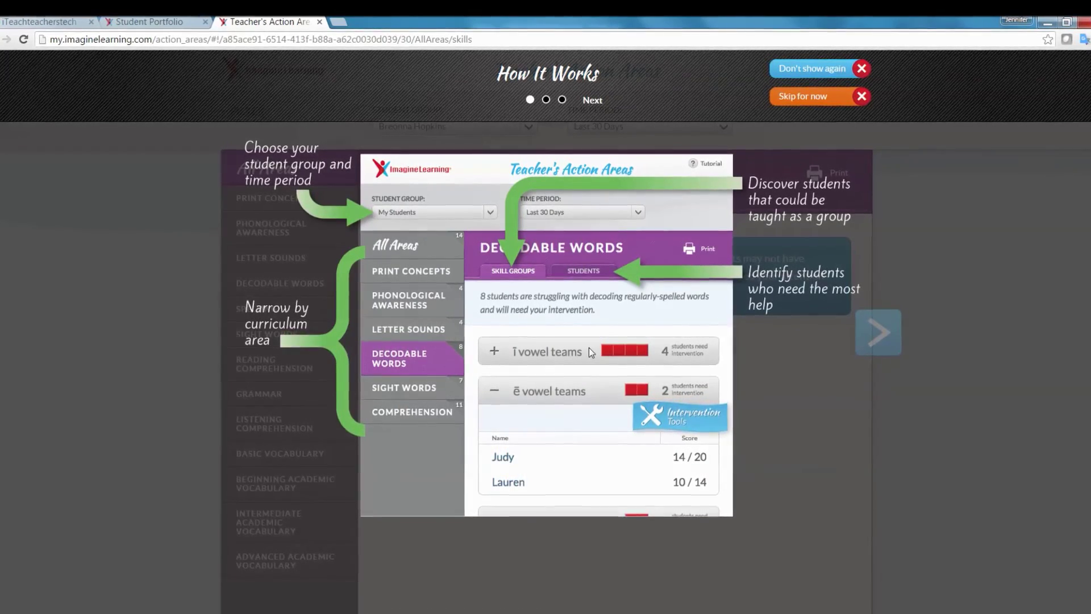
Step: Page through the How It Works tutorial and skip it to reveal All Areas
{"action": "left_click", "coordinate": [595, 102]}
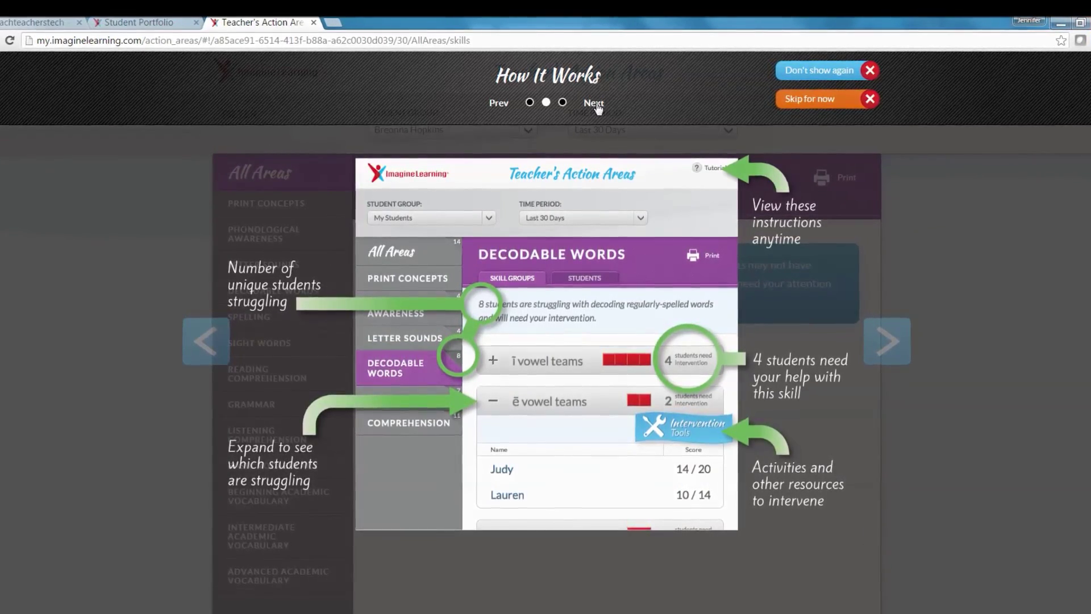
{"action": "left_click", "coordinate": [595, 103]}
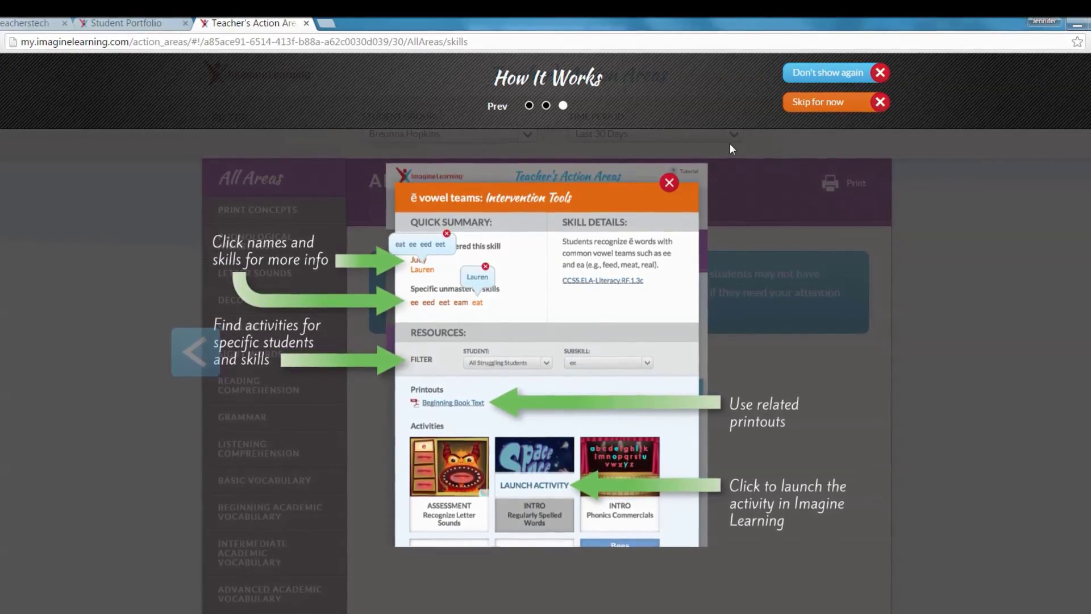
{"action": "left_click", "coordinate": [843, 104]}
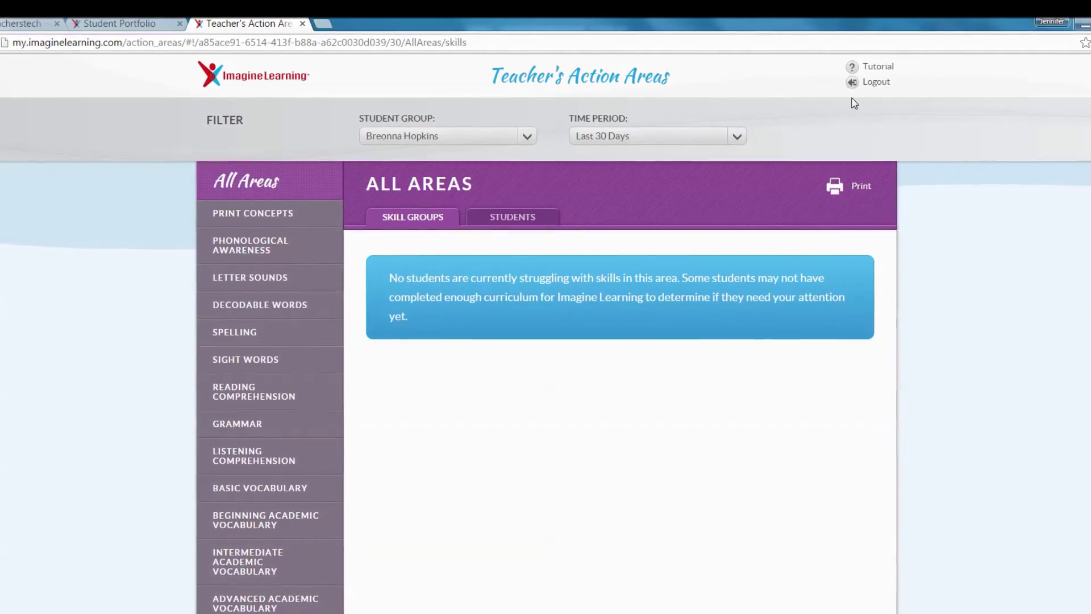